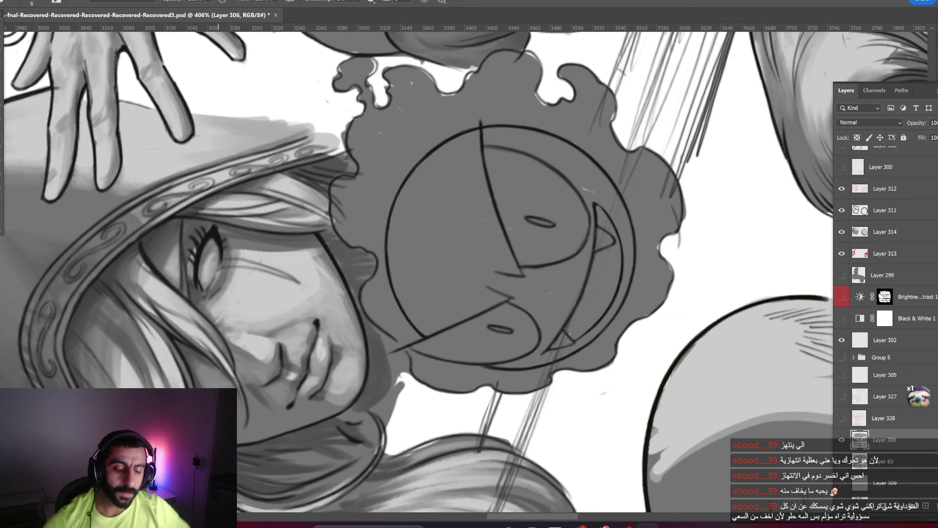
pyautogui.press('Escape')
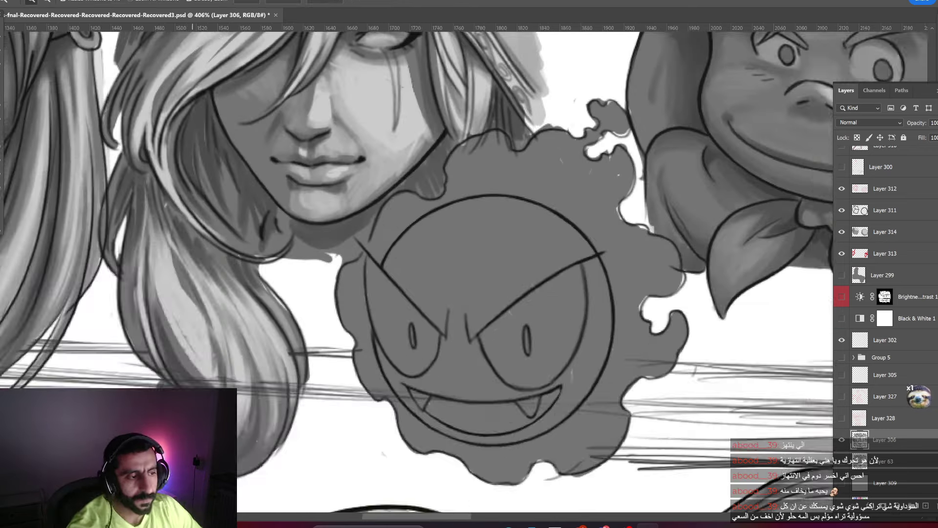
pyautogui.scroll(-2, 469, 269)
pyautogui.scroll(3, 469, 269)
pyautogui.scroll(3, 469, 269)
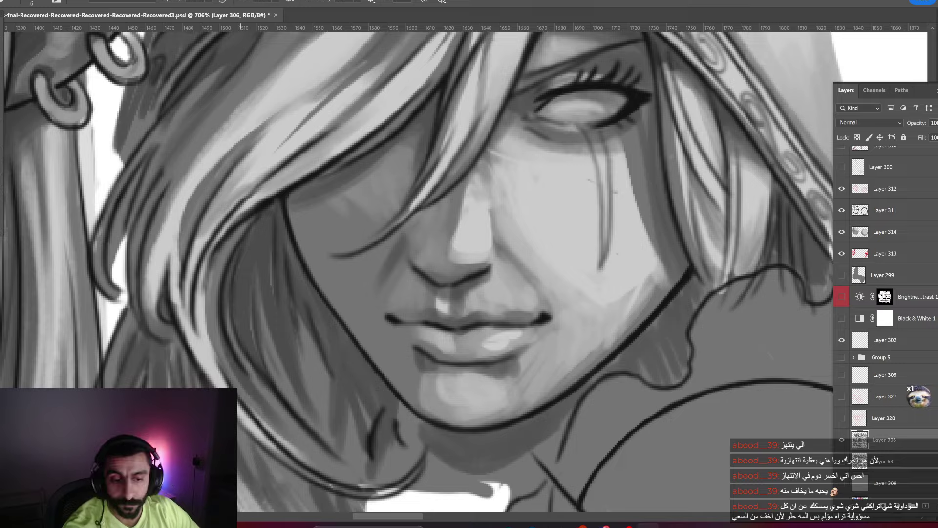
pyautogui.moveTo(489, 220); pyautogui.dragTo(537, 317)
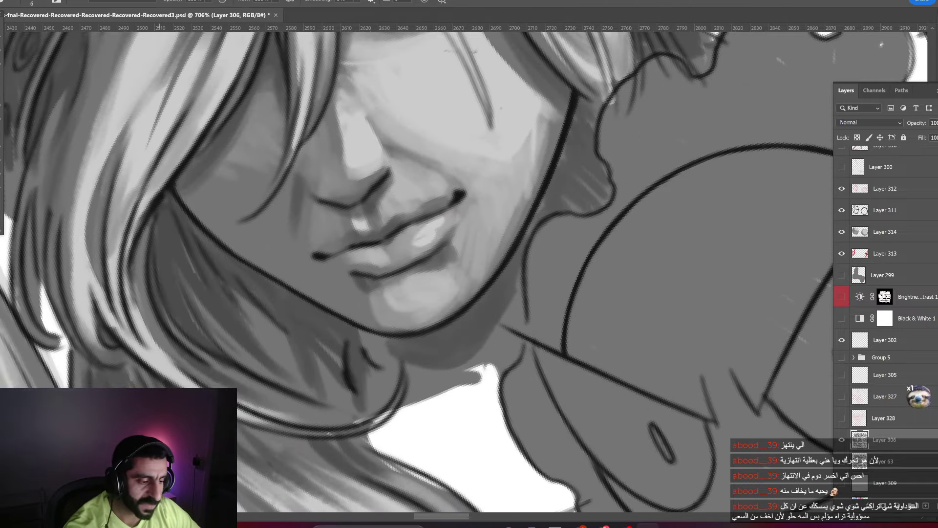
pyautogui.moveTo(440, 245); pyautogui.dragTo(511, 270)
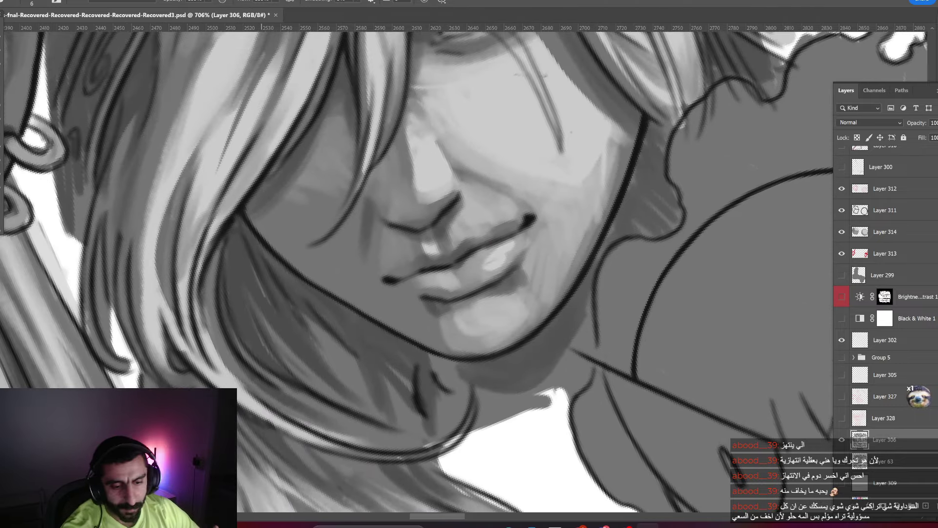
pyautogui.moveTo(489, 220); pyautogui.dragTo(538, 268)
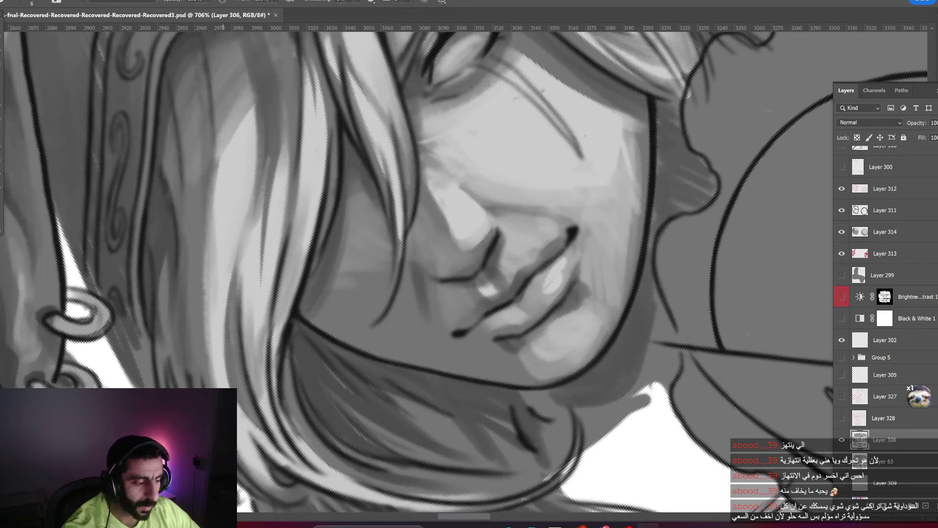